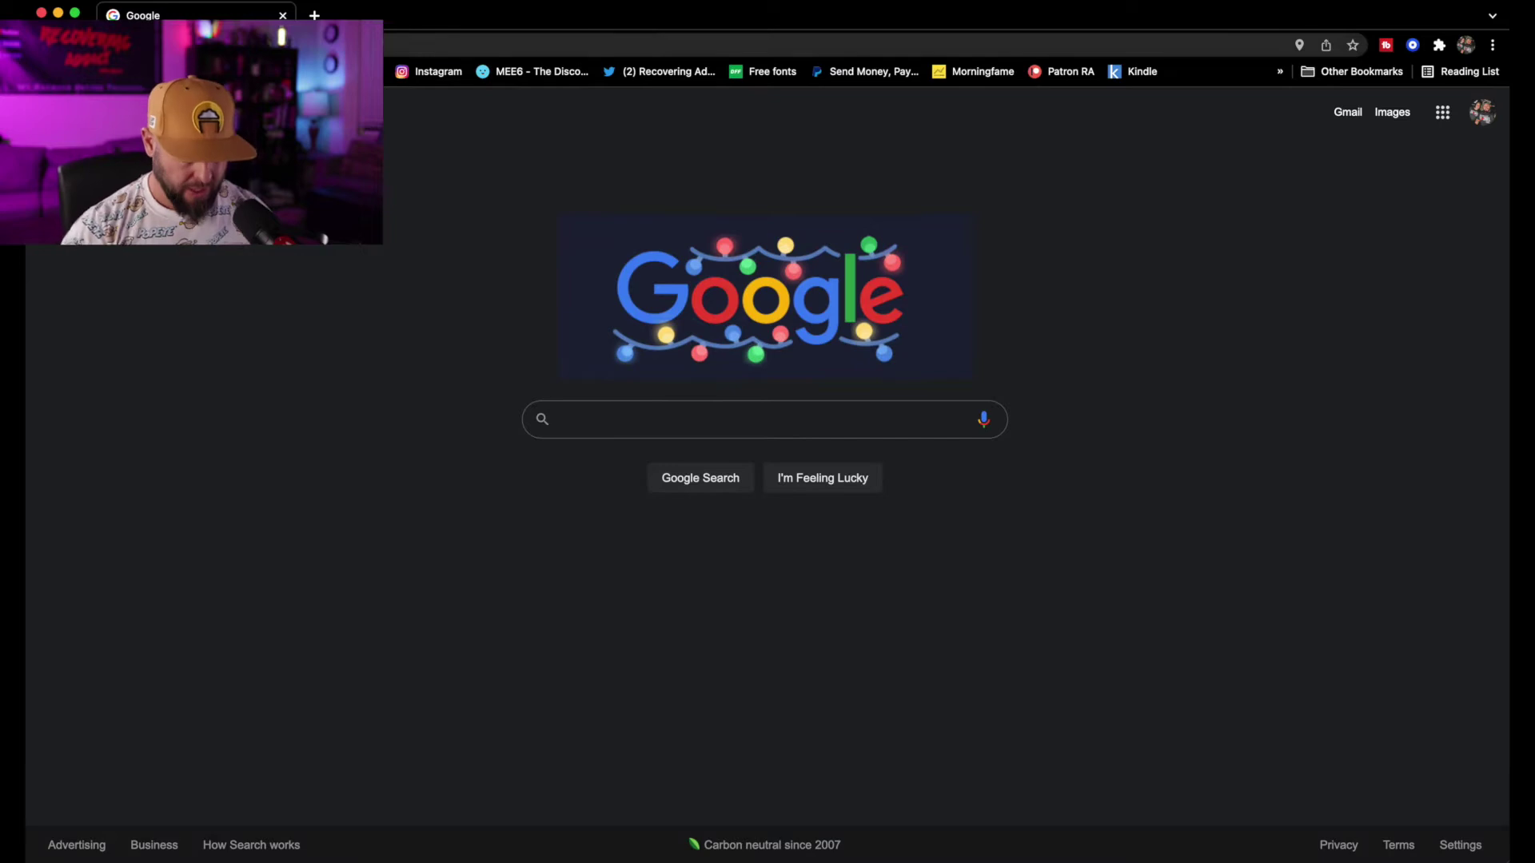
- Load multiverseonline.io in Chrome from the address bar
key("super+l")
type("mu")
key("Return")
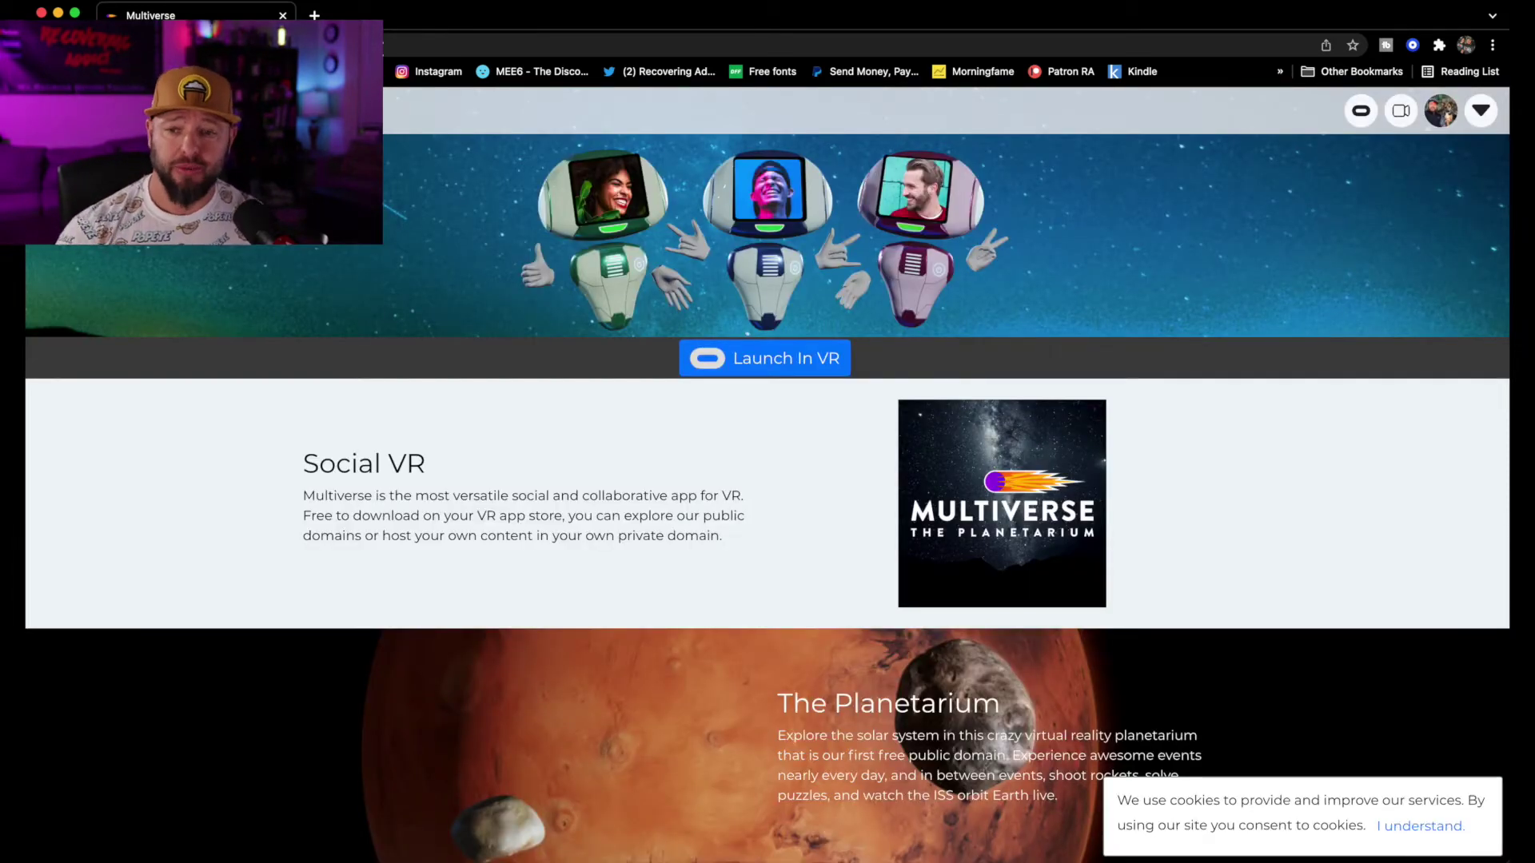
- Go to the profile page and open the Premium Recovering Addict metaverse with its four locations
left_click(1481, 116)
left_click(1443, 152)
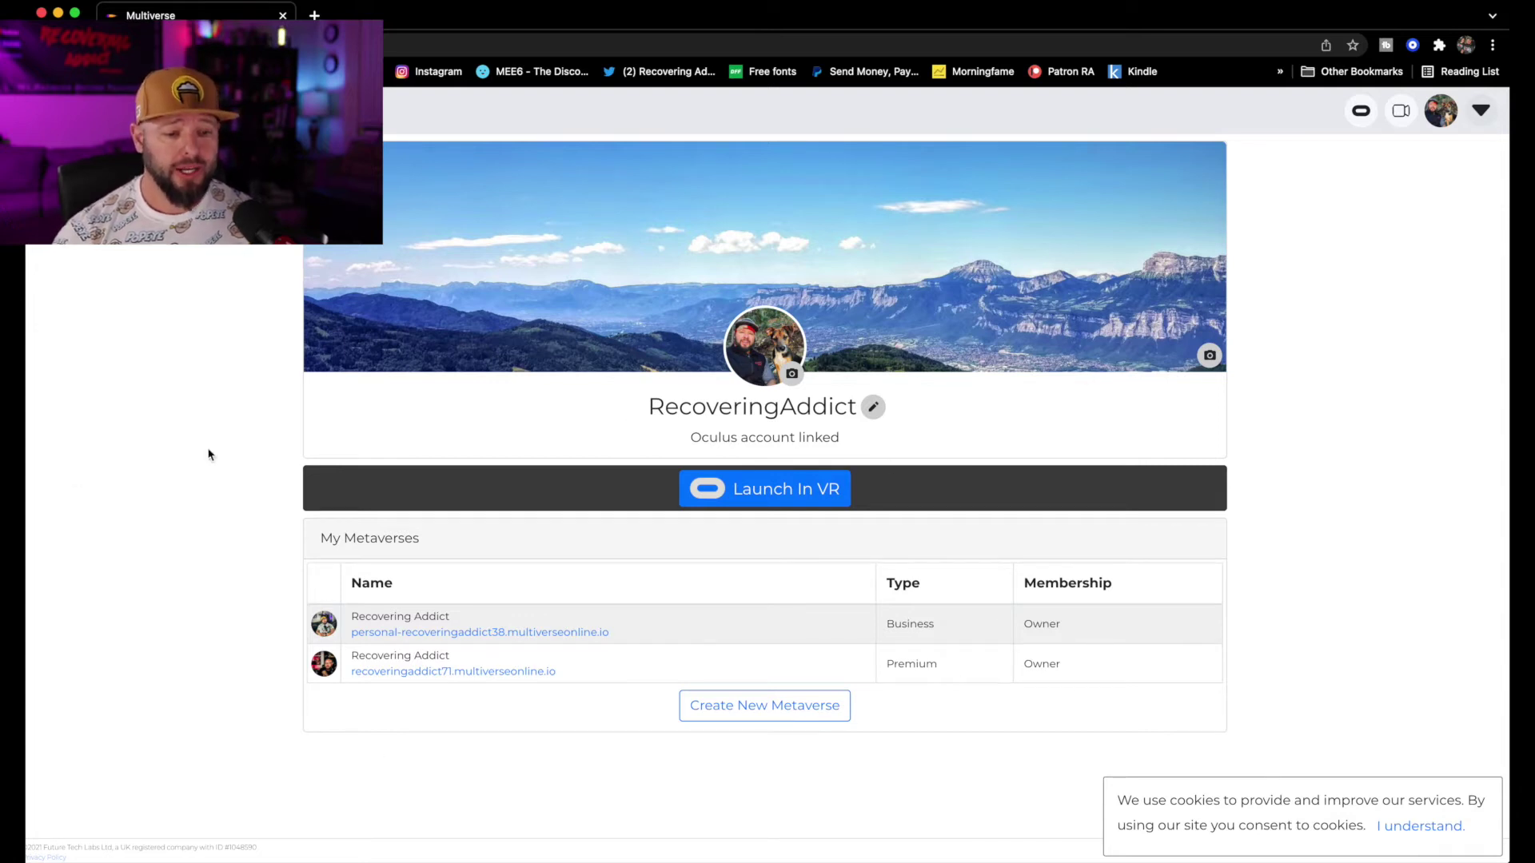
left_click(538, 674)
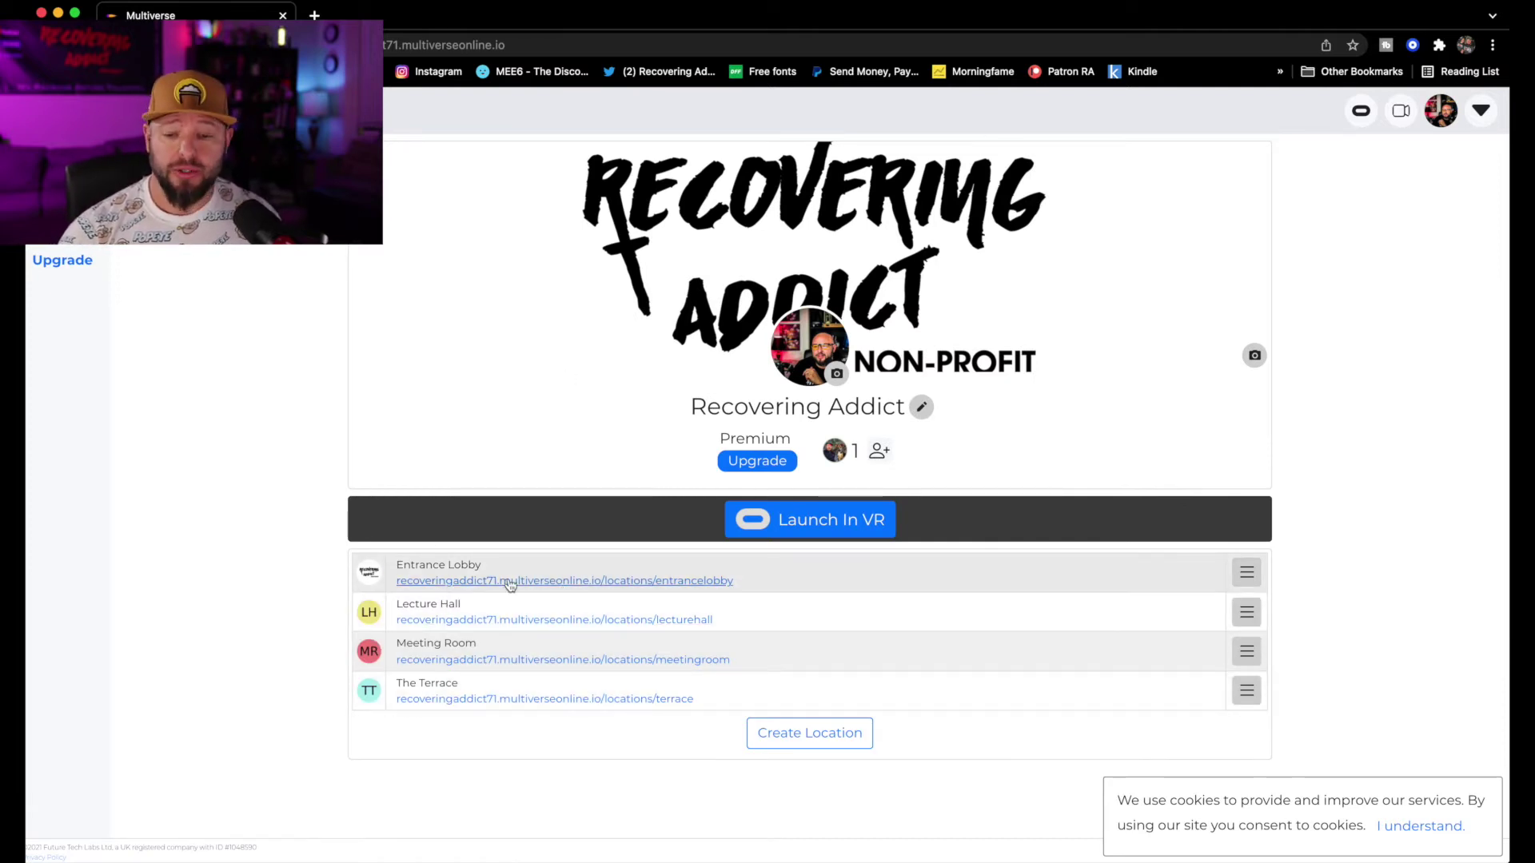
- Manage the Entrance Lobby and review its Central TV, Company Logo and Interior TV 1–4 screens
left_click(1238, 575)
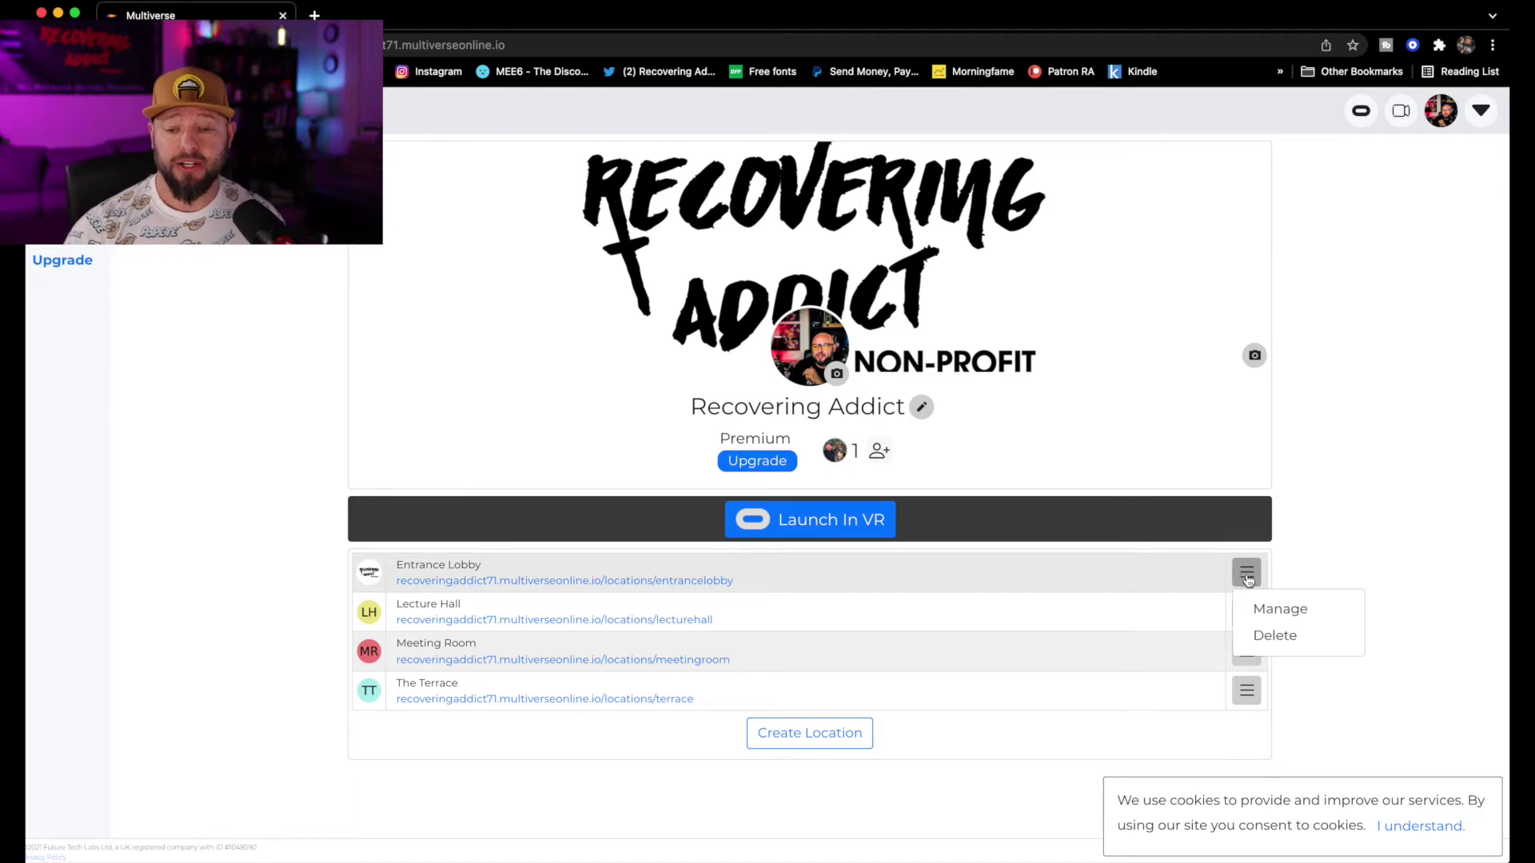
left_click(1272, 615)
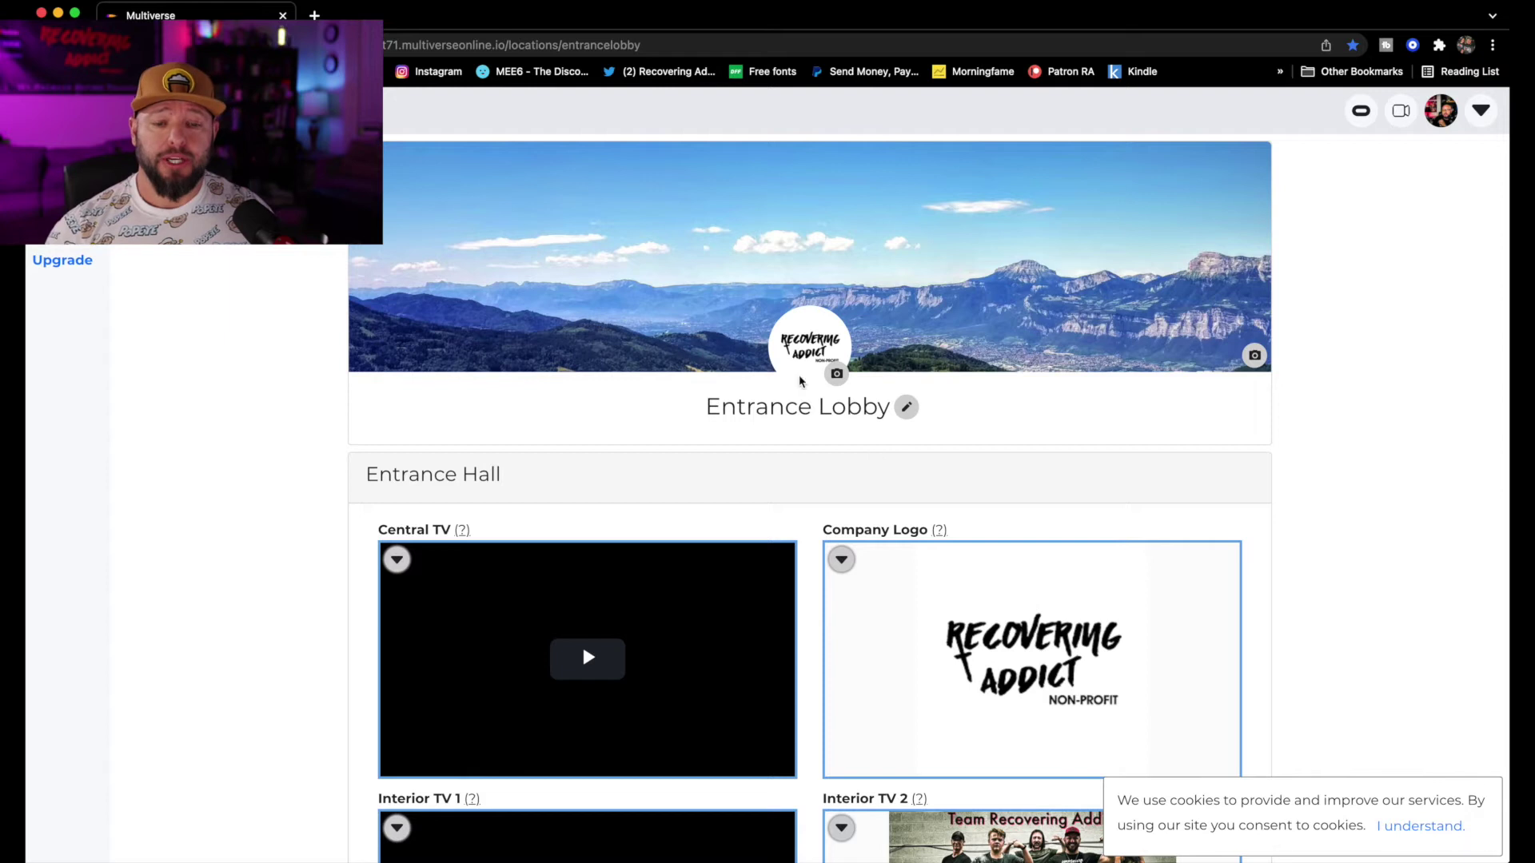
scroll(804, 361, "down", 2)
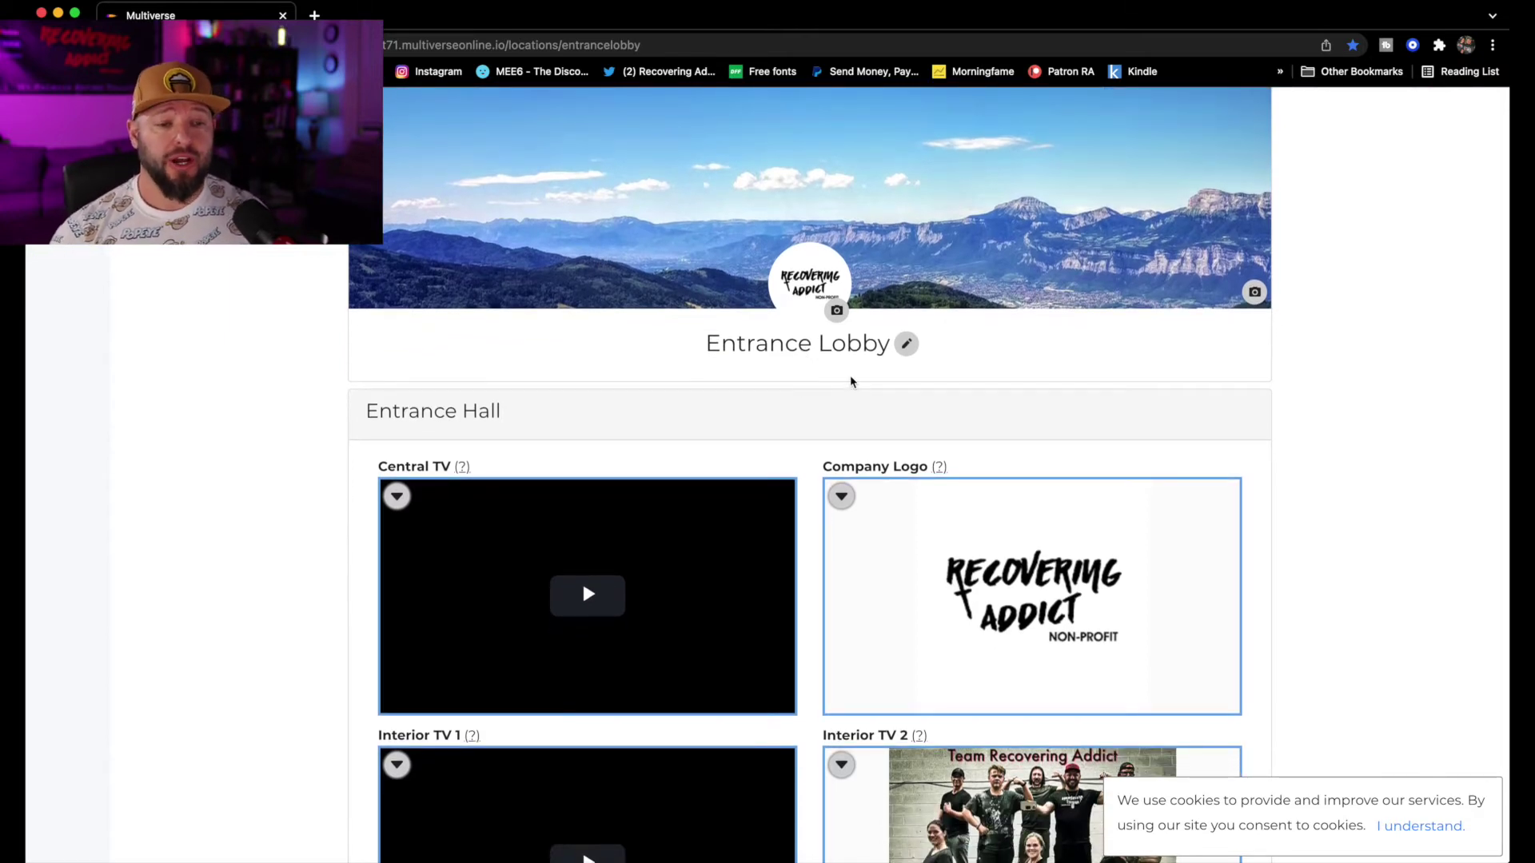
scroll(850, 381, "down", 3)
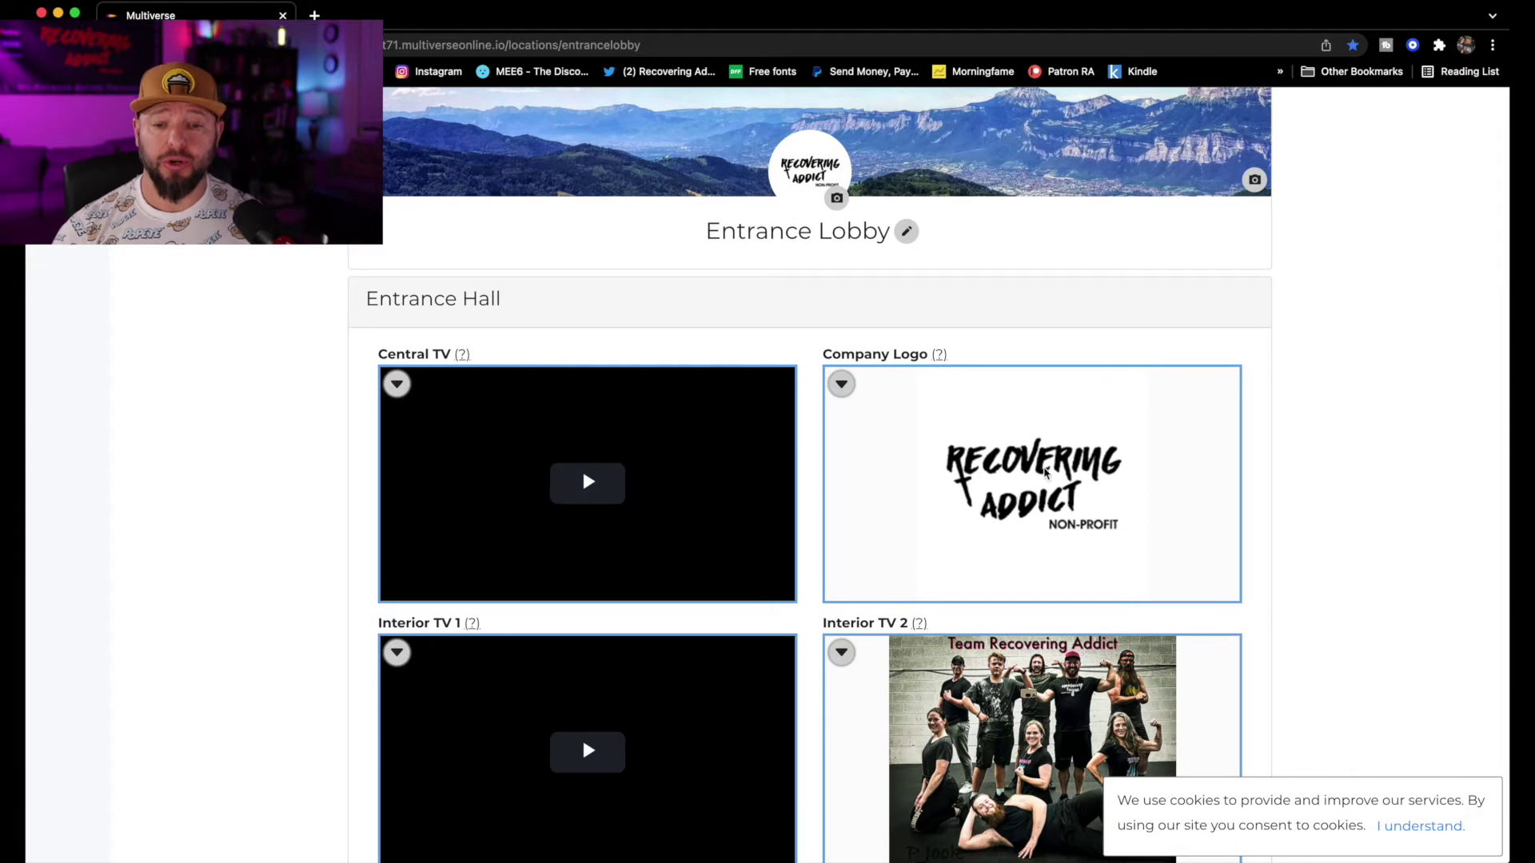
scroll(1064, 450, "down", 4)
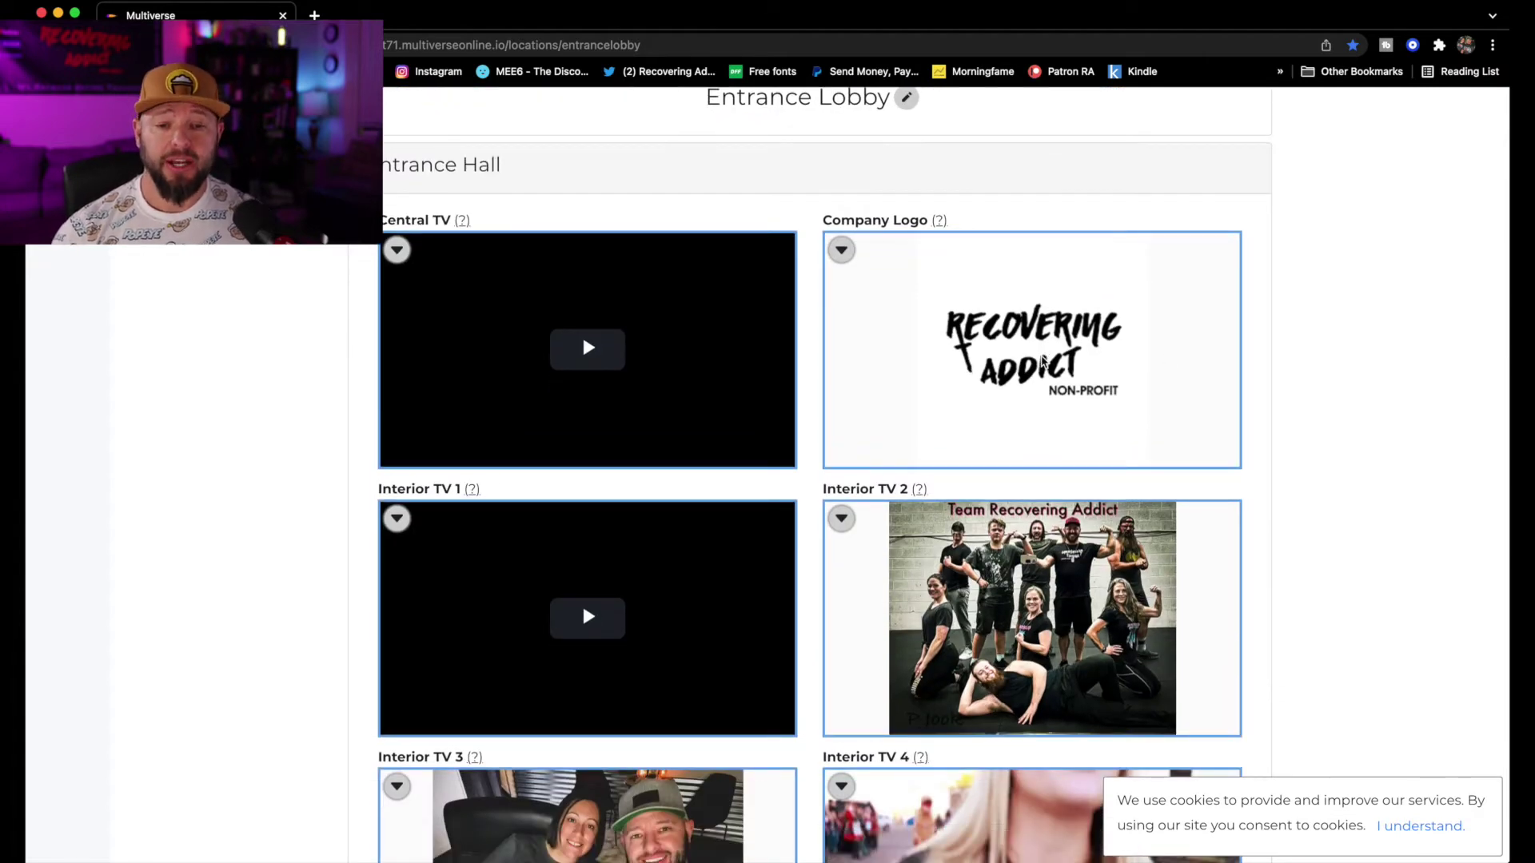
scroll(1044, 352, "down", 5)
scroll(1183, 392, "down", 3)
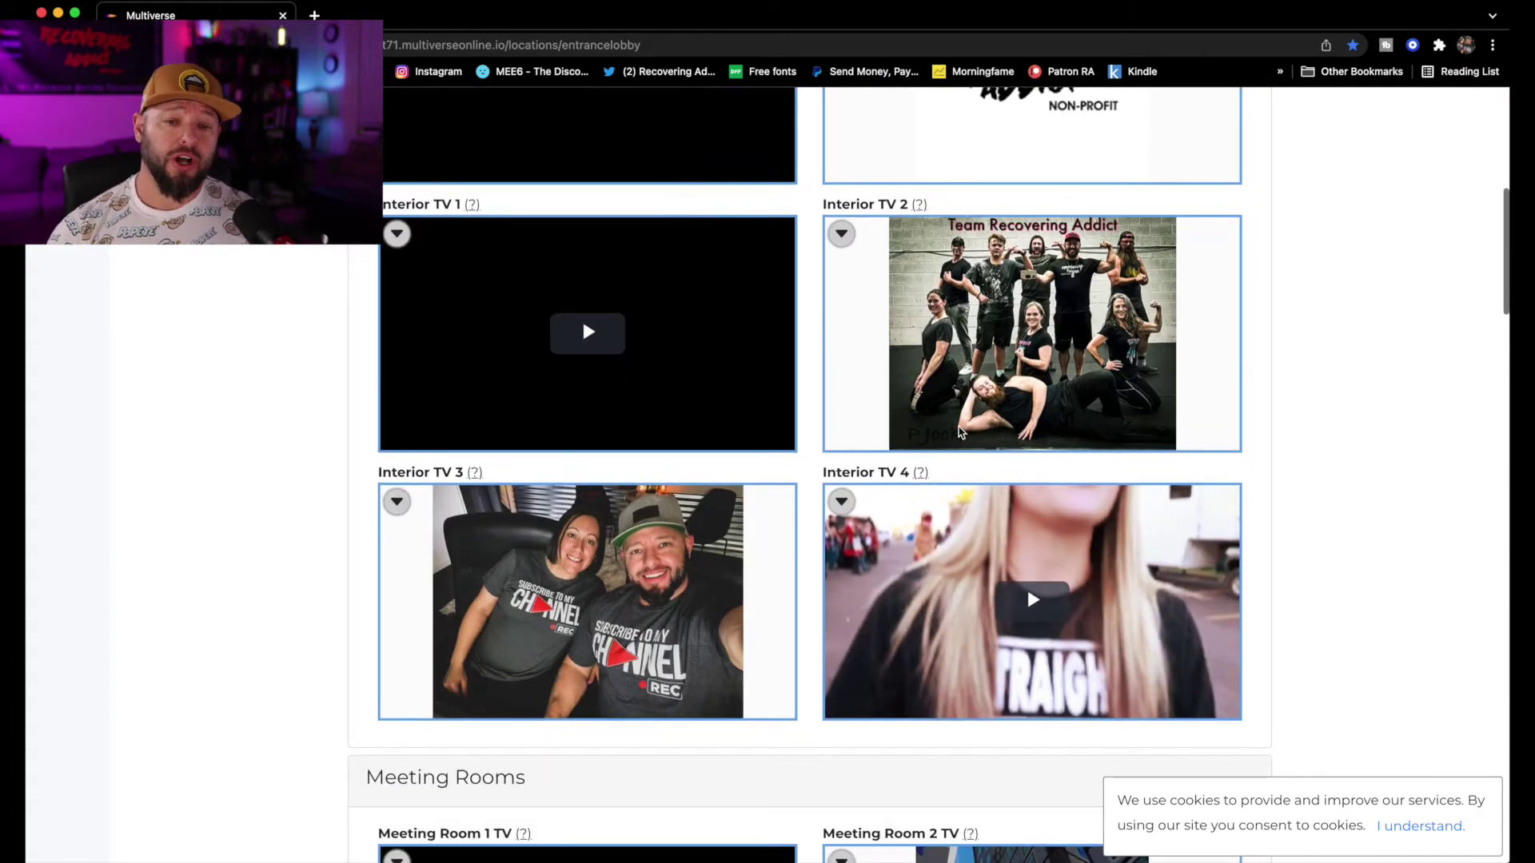
scroll(1183, 391, "up", 2)
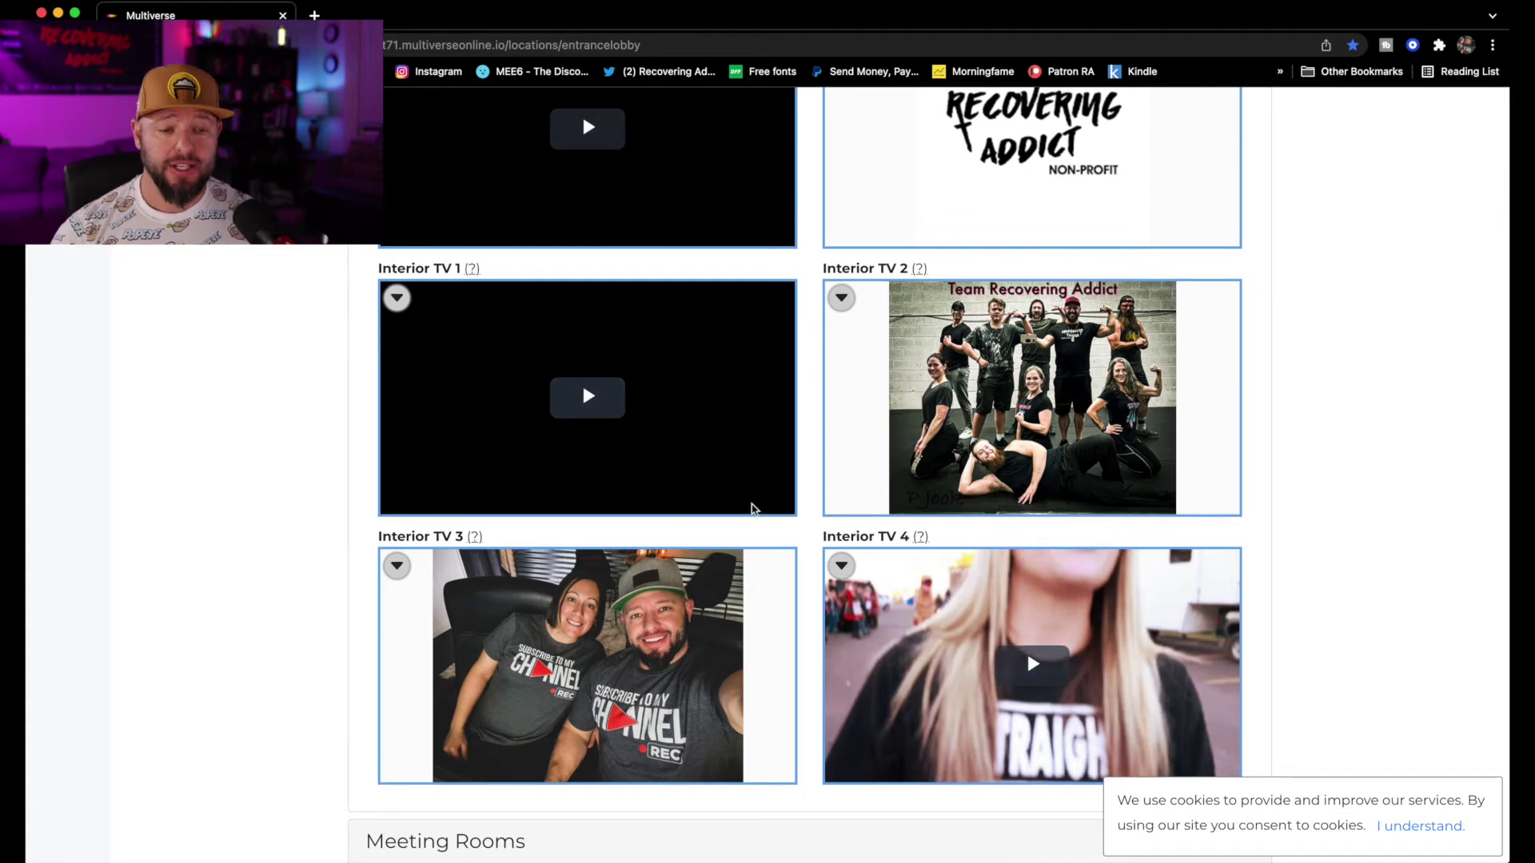
scroll(639, 432, "up", 4)
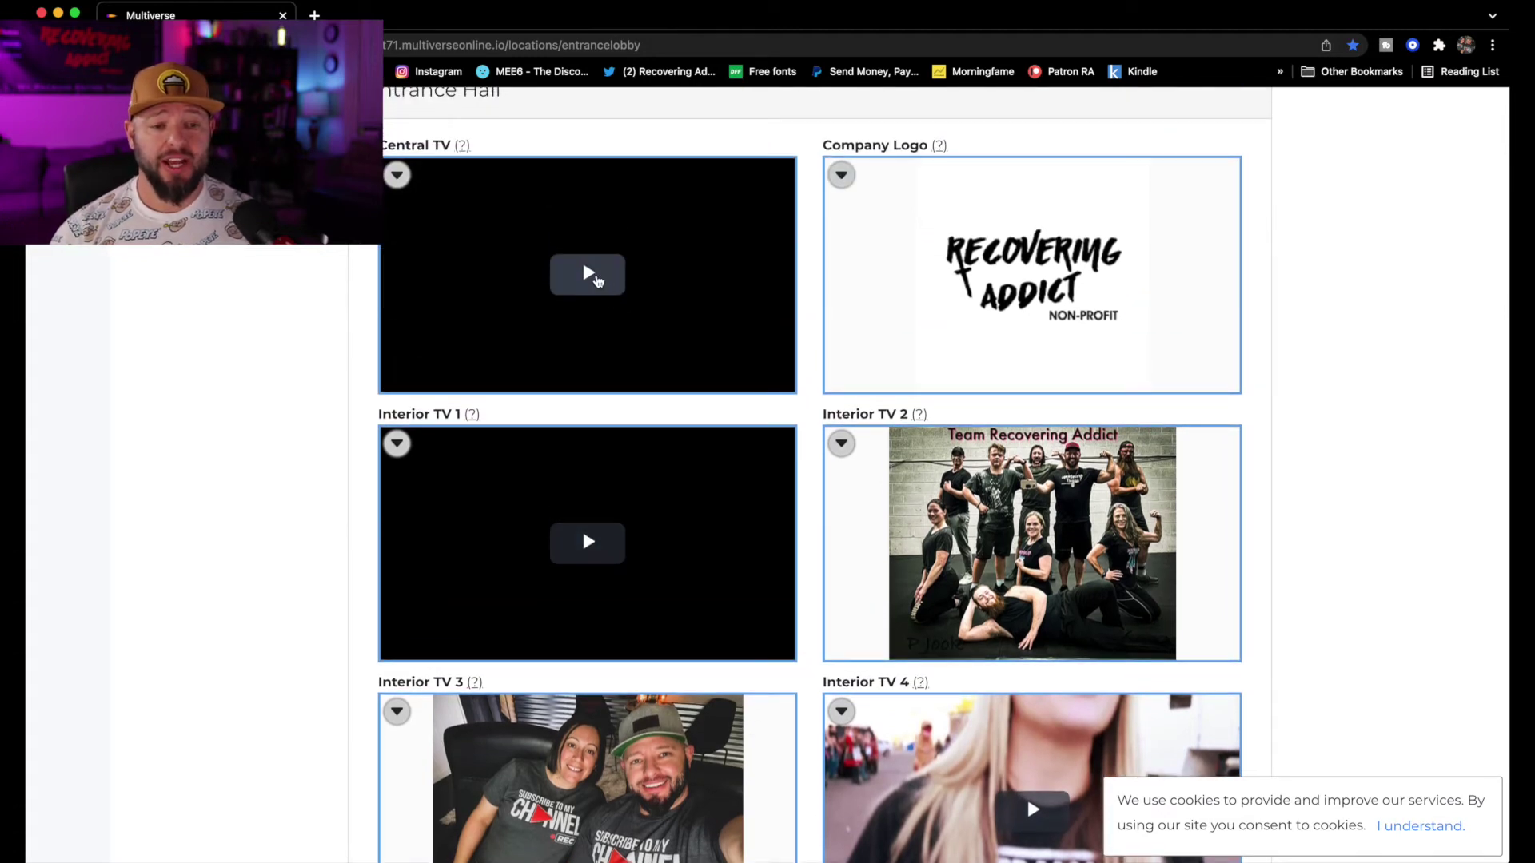
- Play and then pause the Central TV video, then bring the Meeting Room 1–4 screens into view
left_click(593, 276)
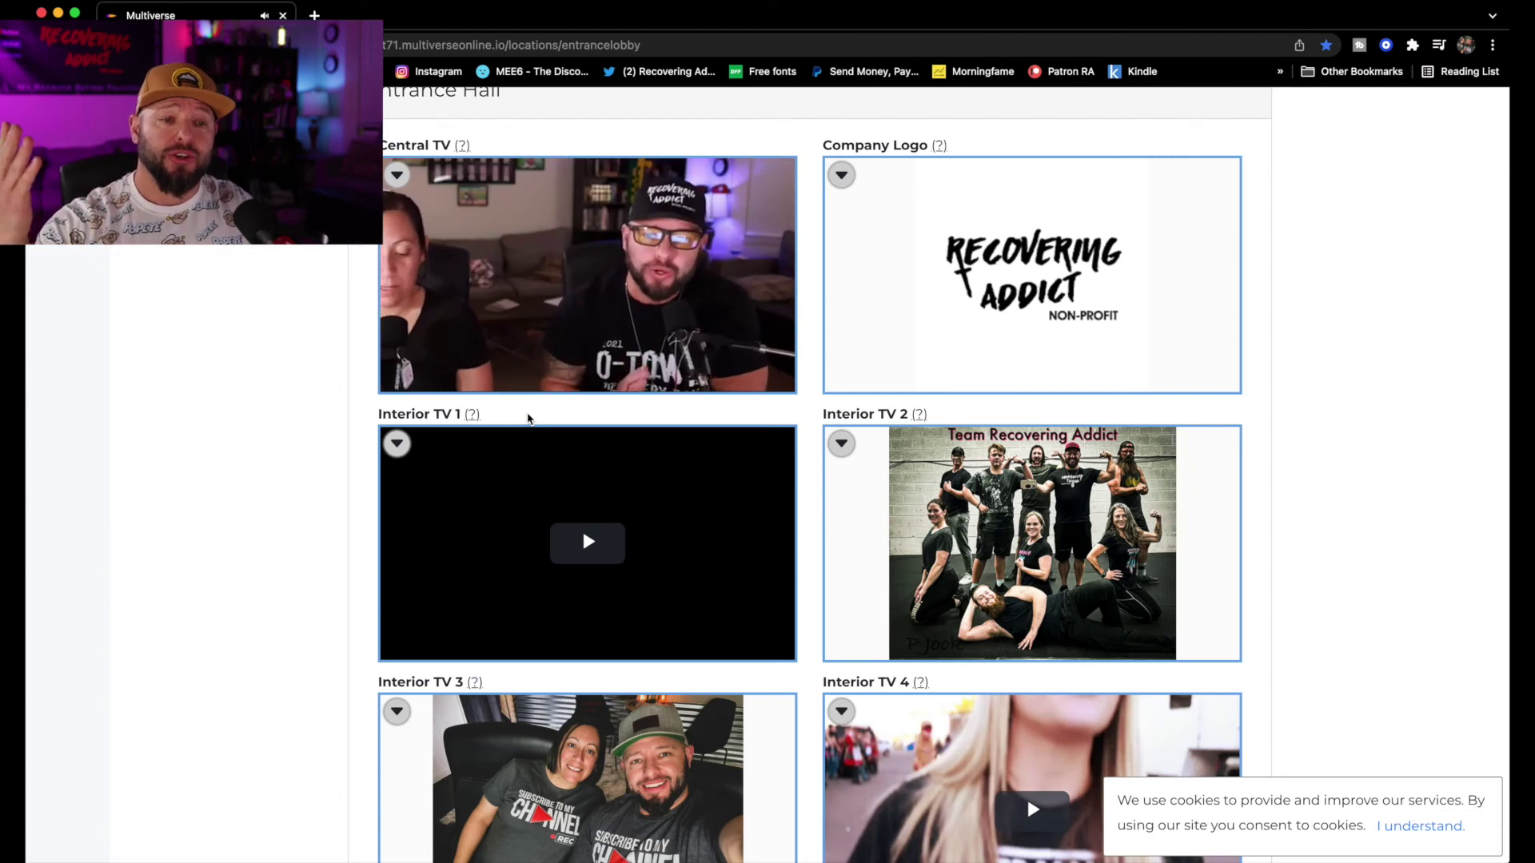
mouse_move(402, 387)
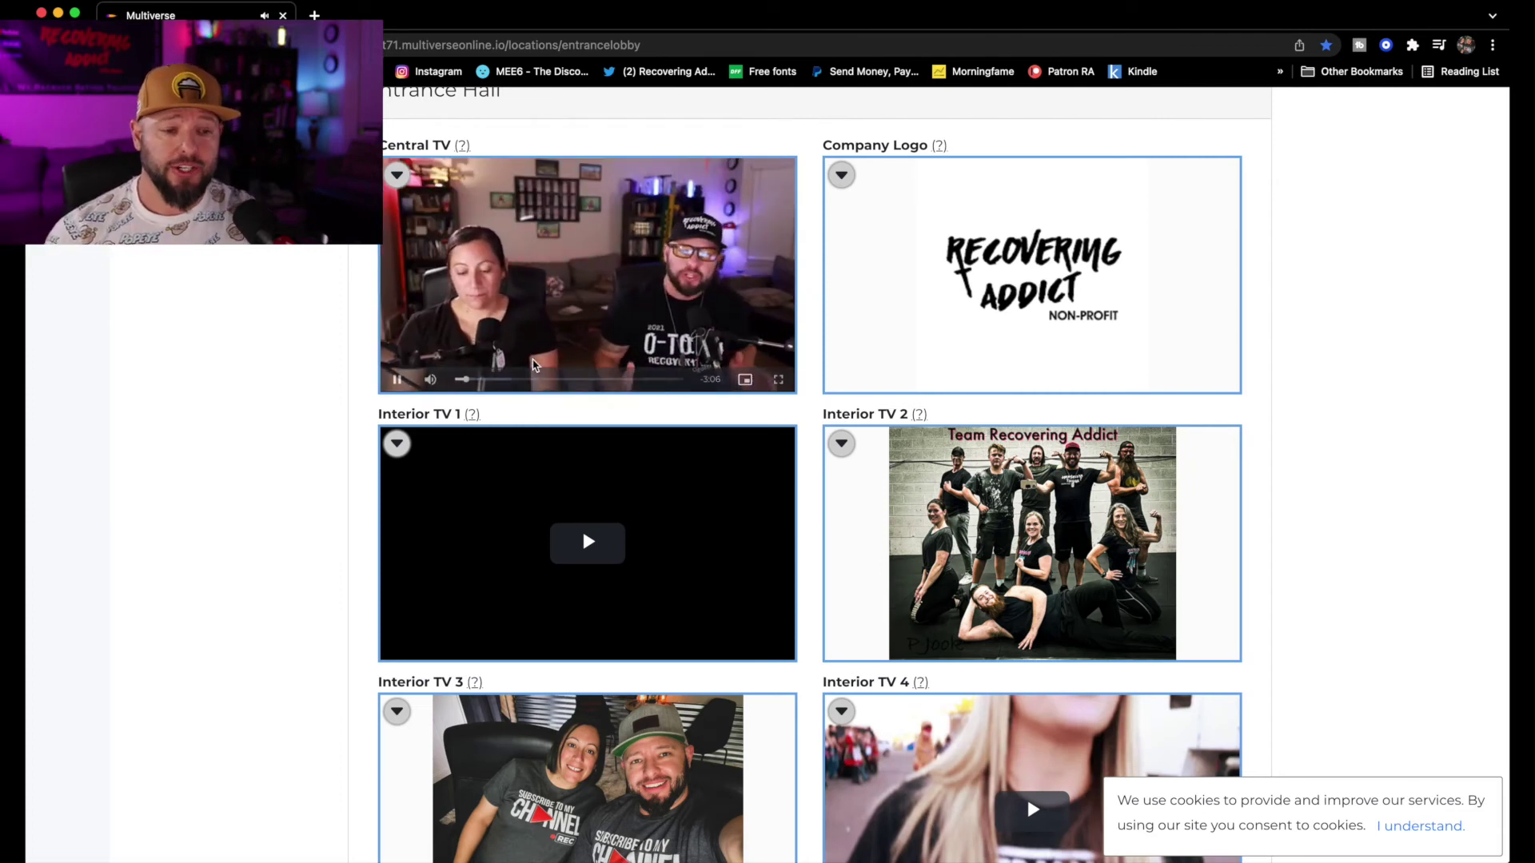
left_click(398, 380)
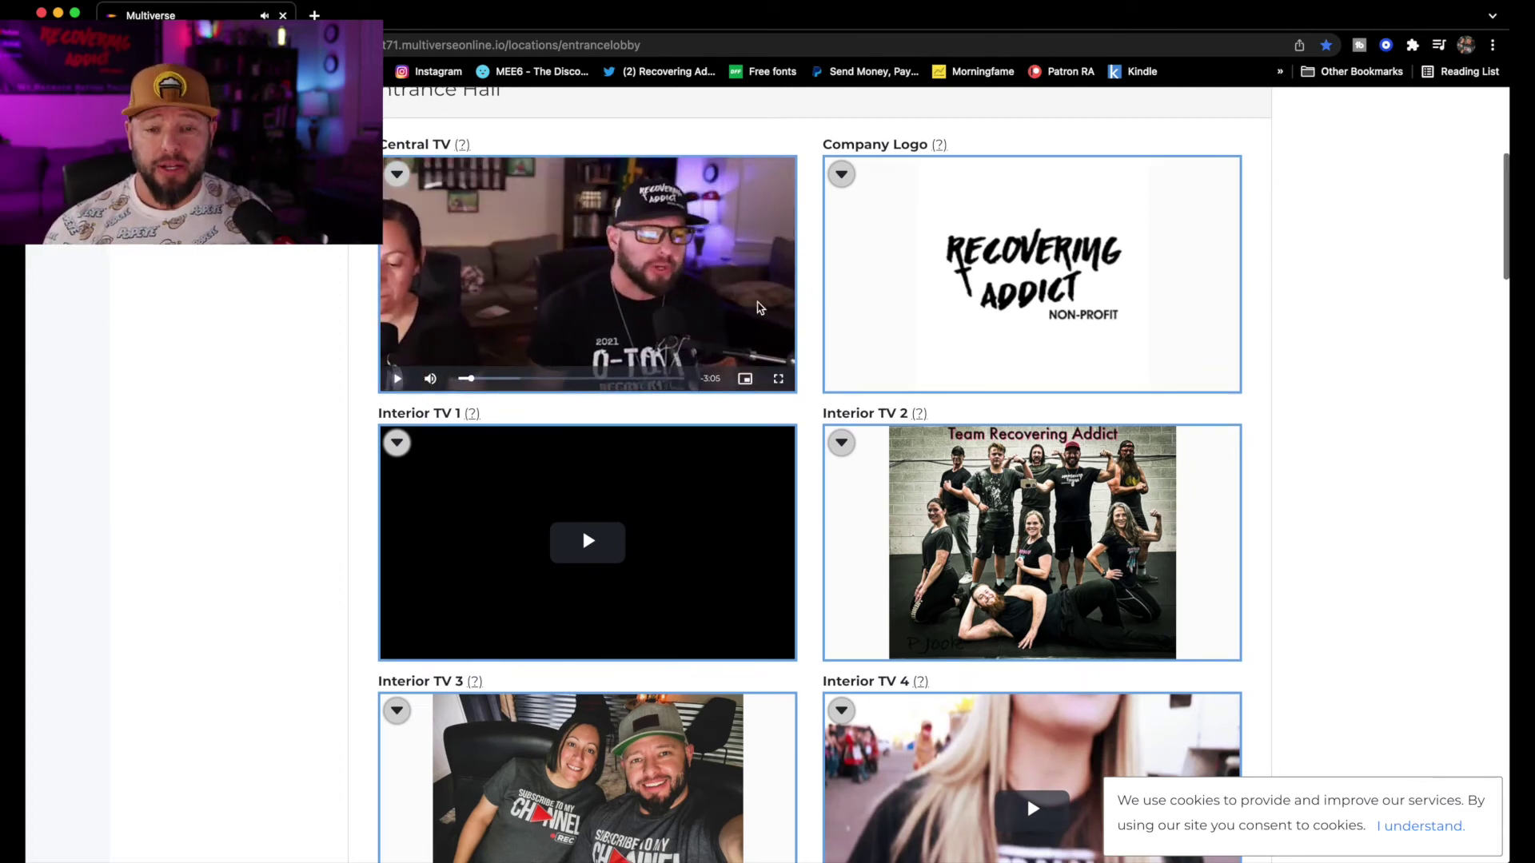
scroll(934, 518, "down", 6)
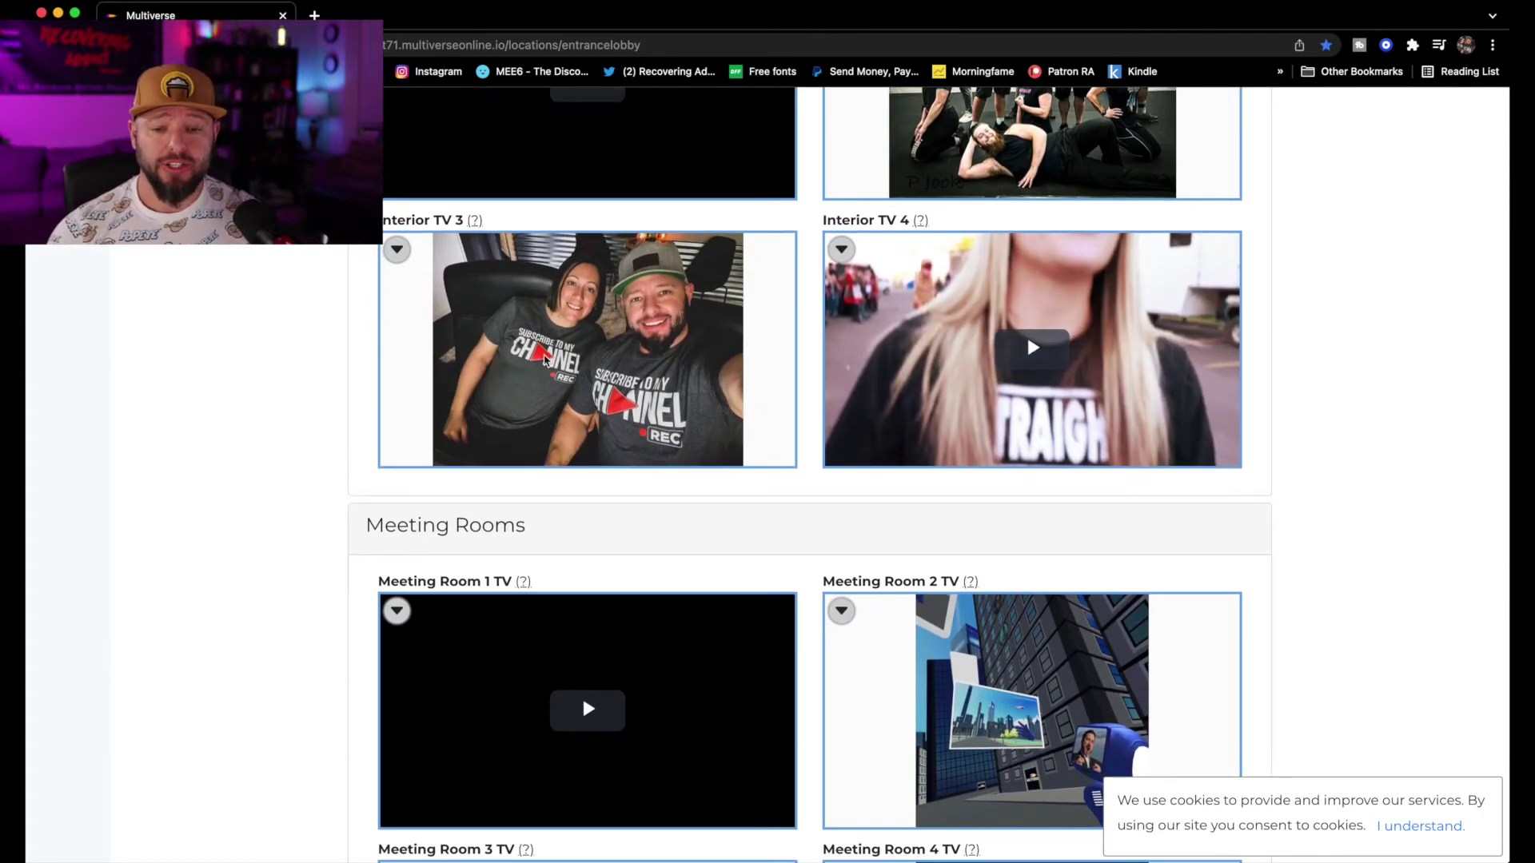
scroll(640, 360, "down", 5)
scroll(639, 361, "down", 1)
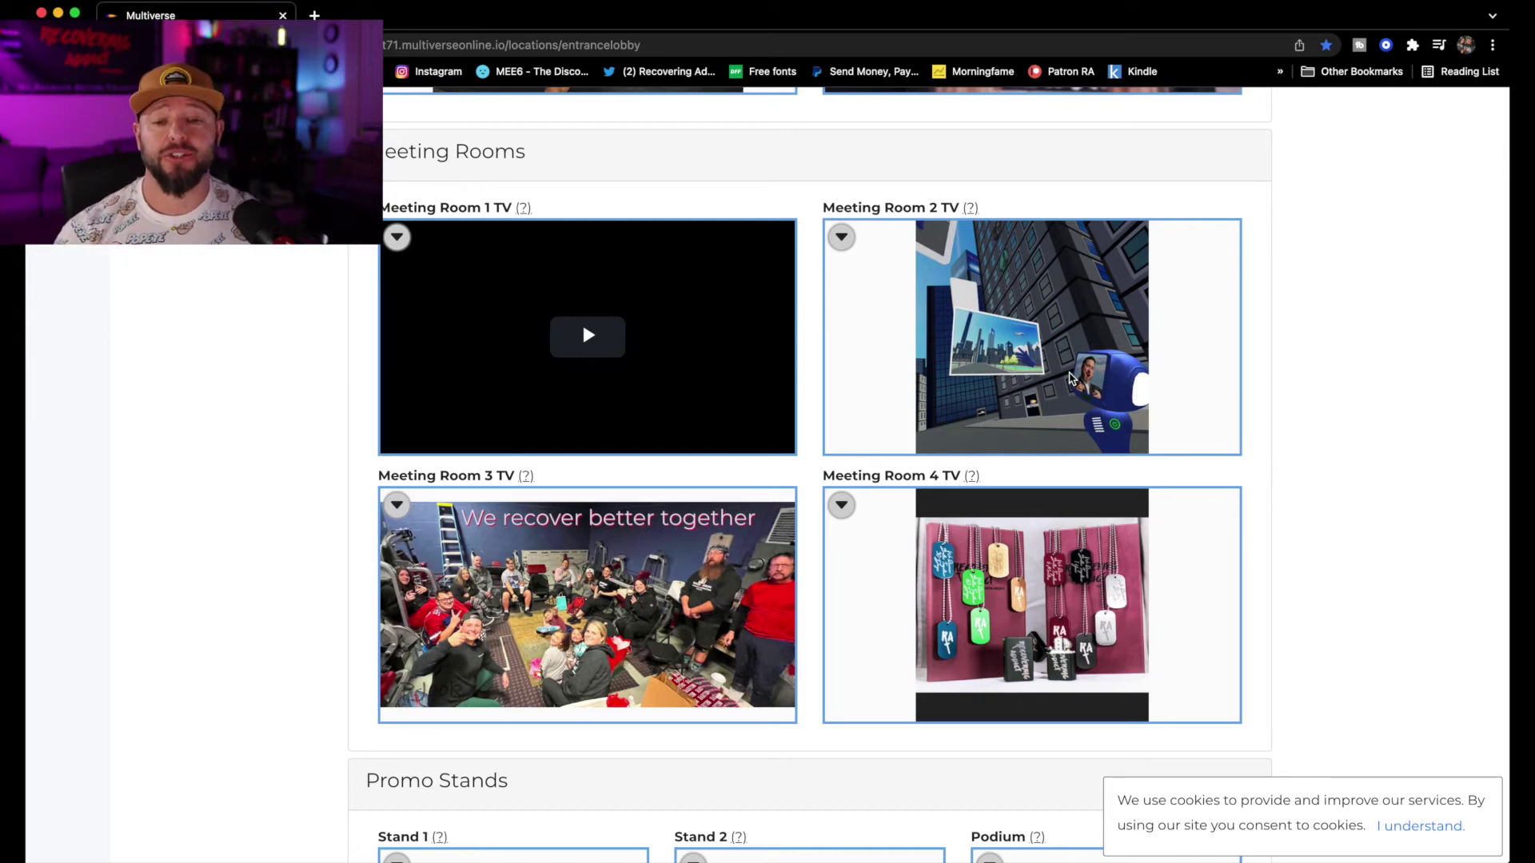
scroll(1015, 529, "down", 7)
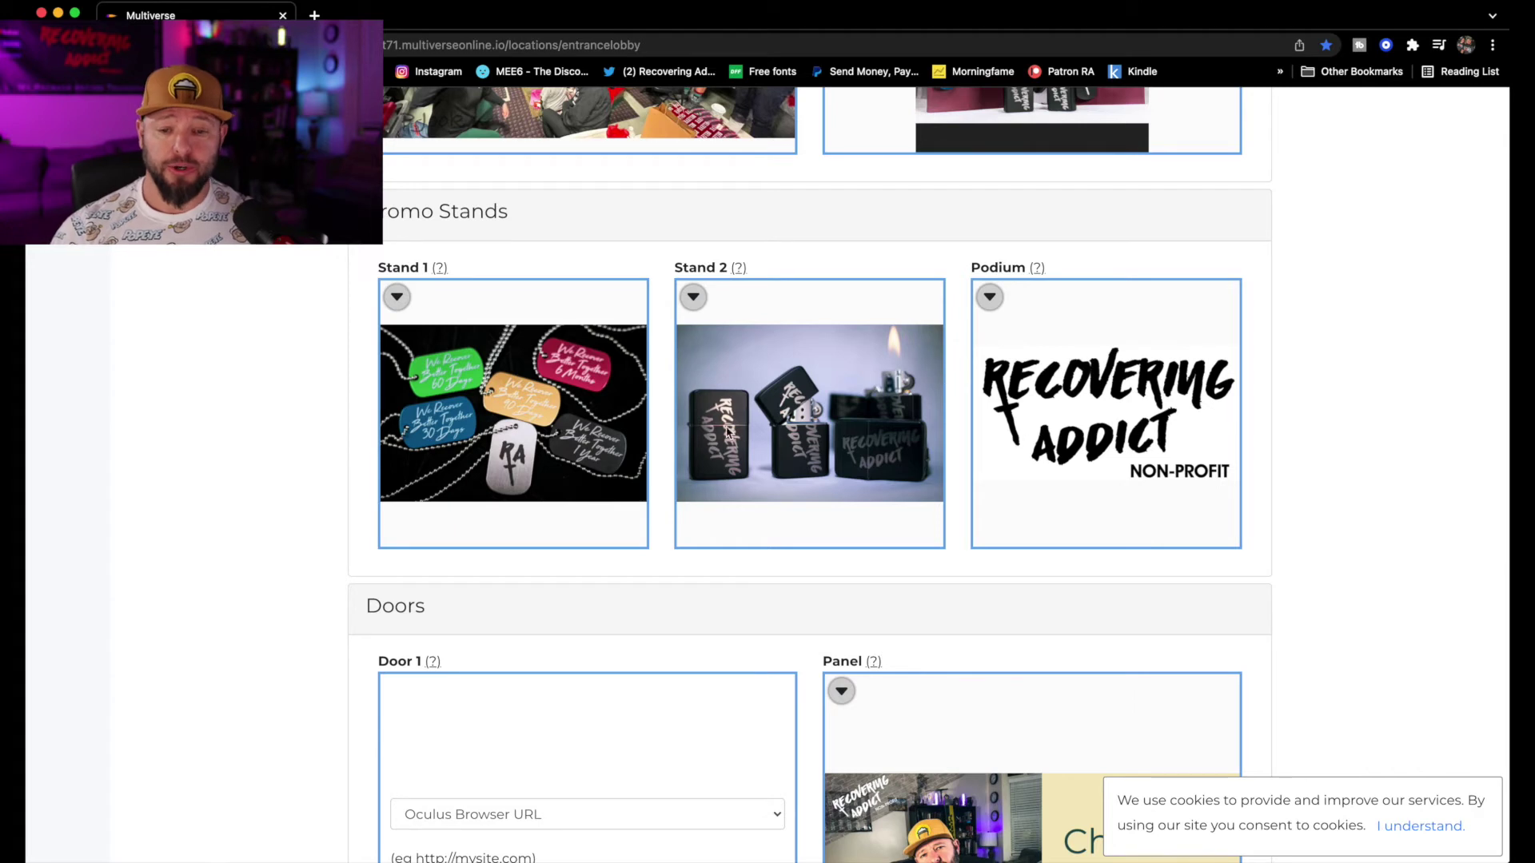
scroll(1119, 495, "down", 1)
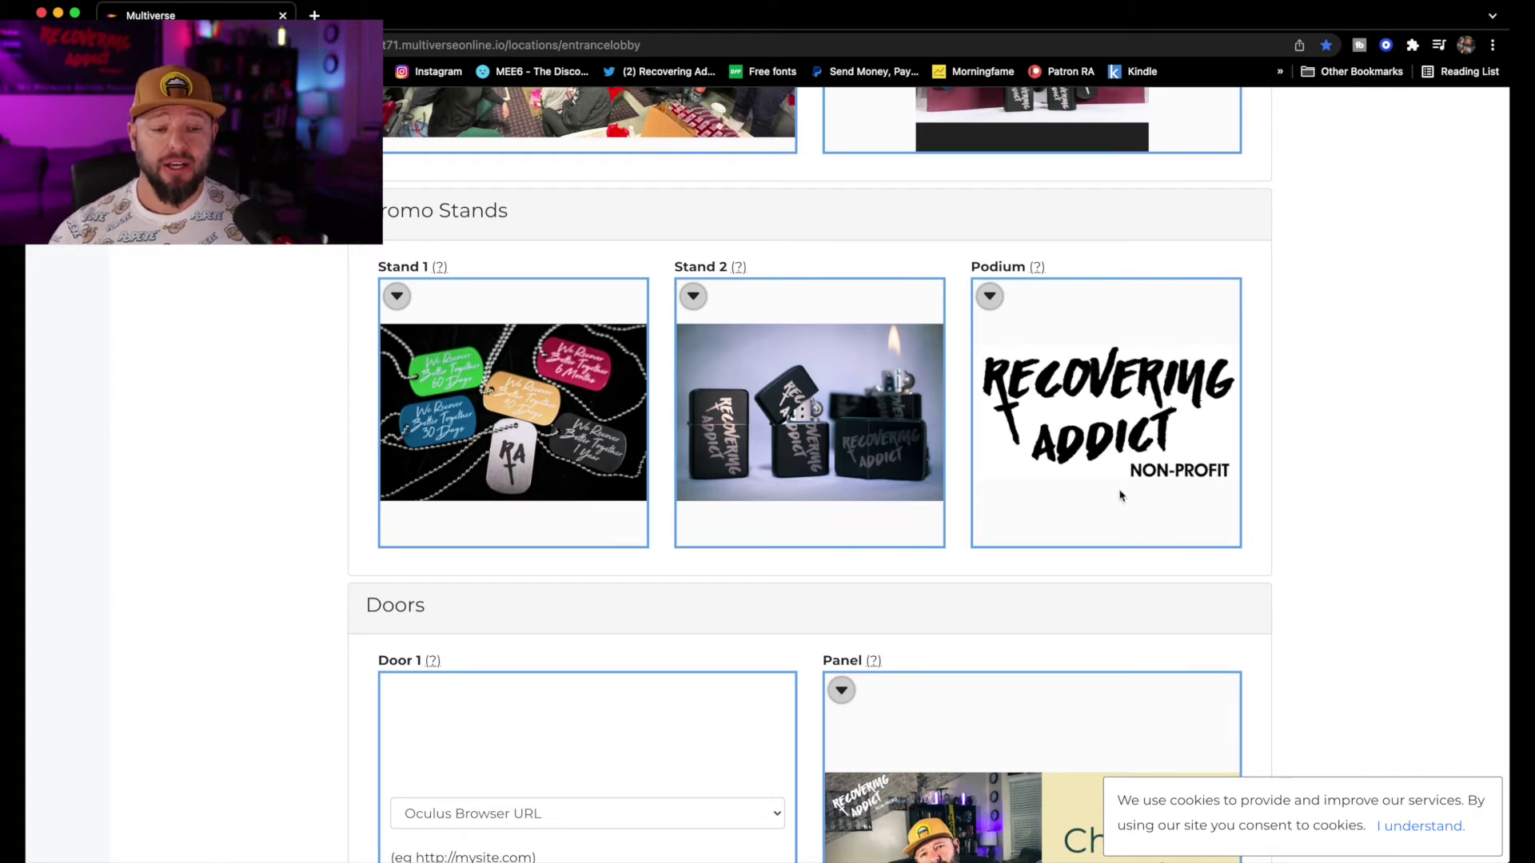
scroll(1350, 477, "down", 6)
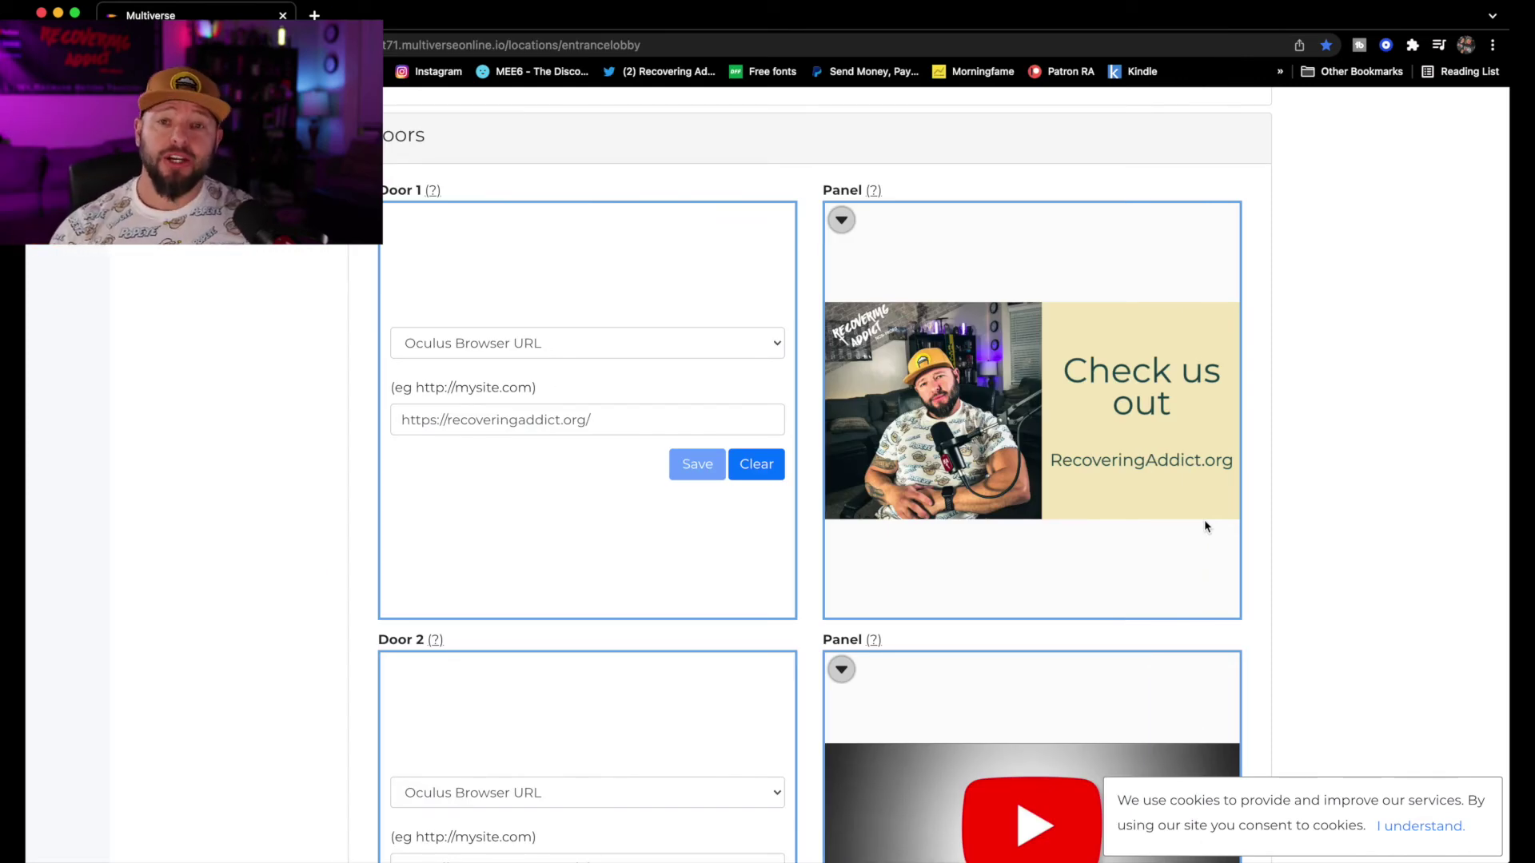
scroll(1207, 526, "down", 10)
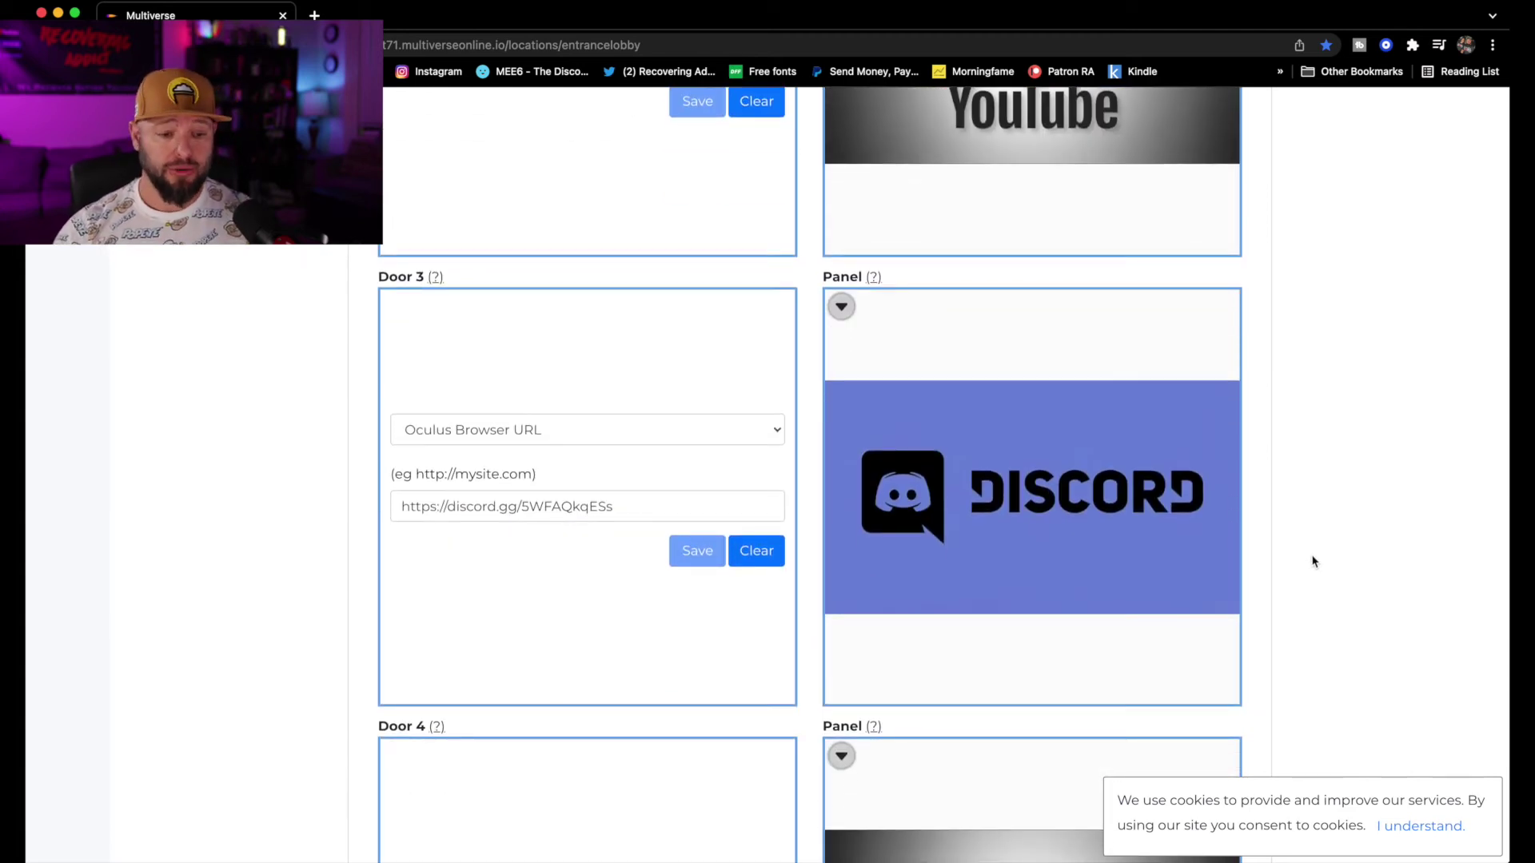
scroll(1313, 562, "up", 5)
scroll(504, 358, "up", 6)
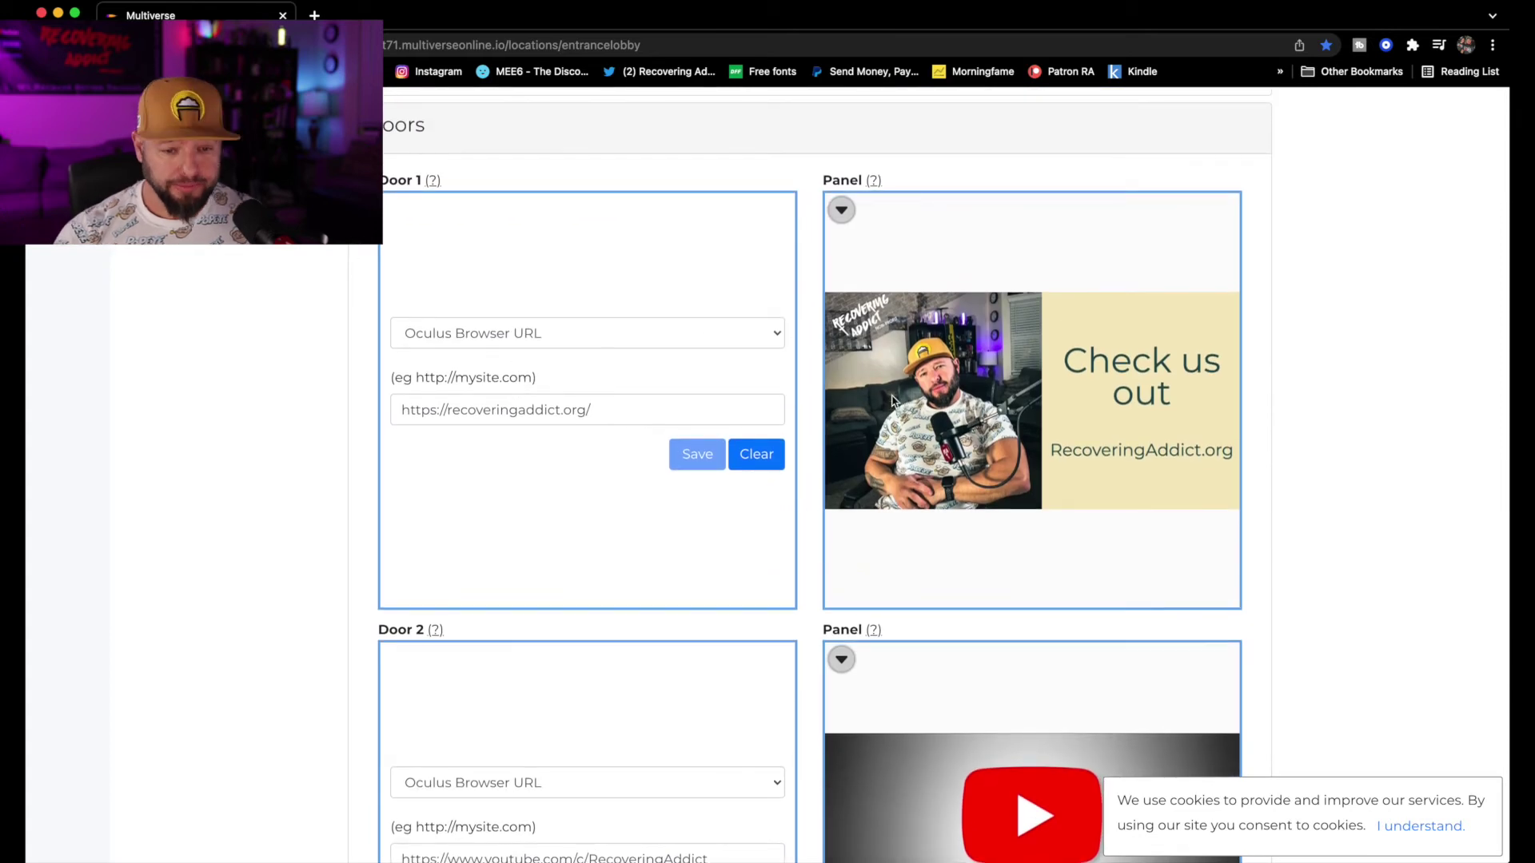
left_click(779, 340)
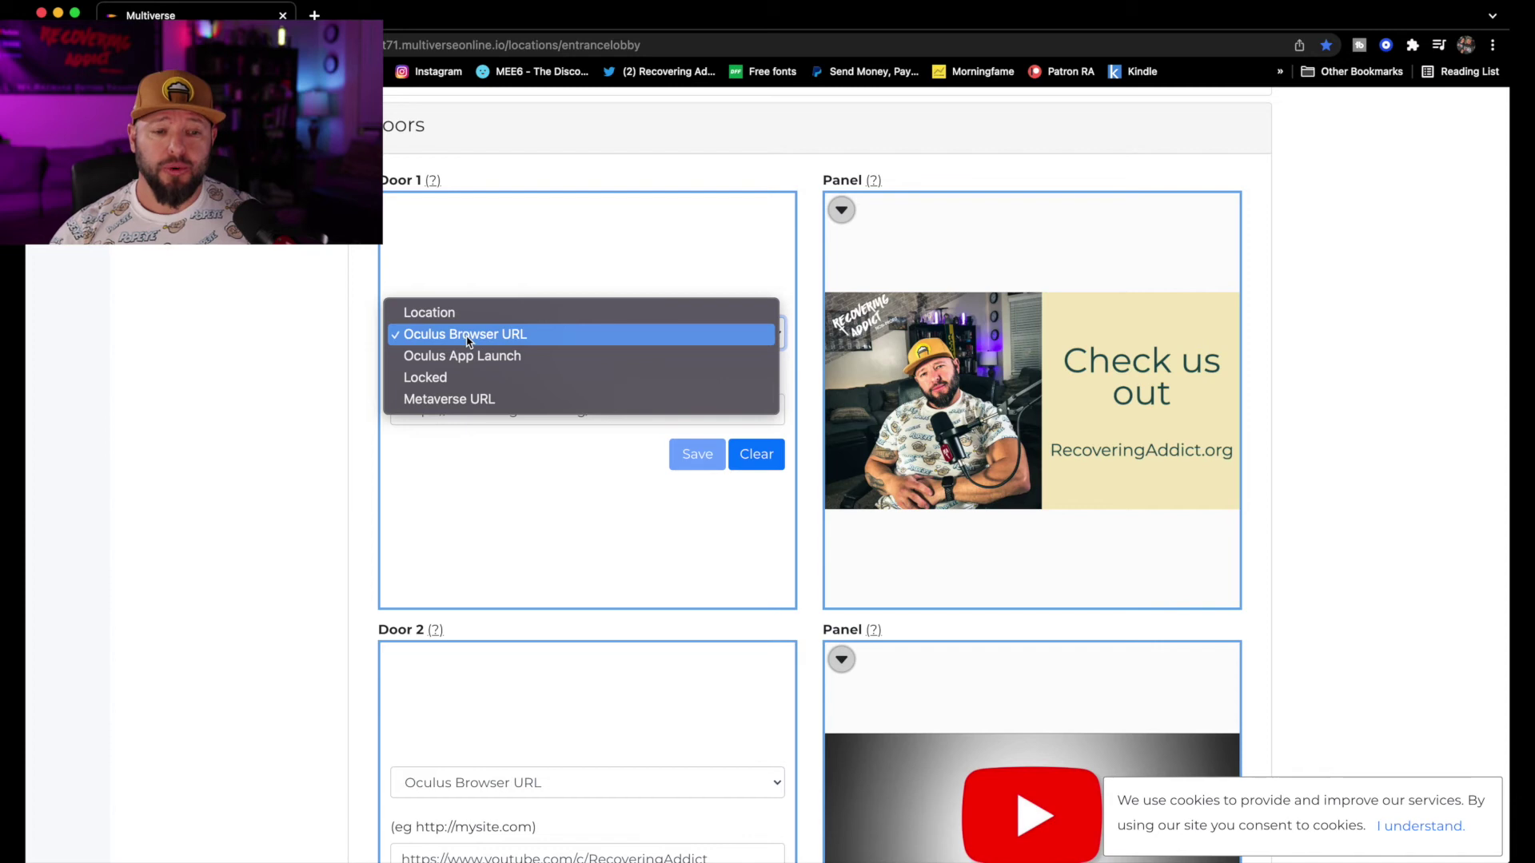
left_click(512, 335)
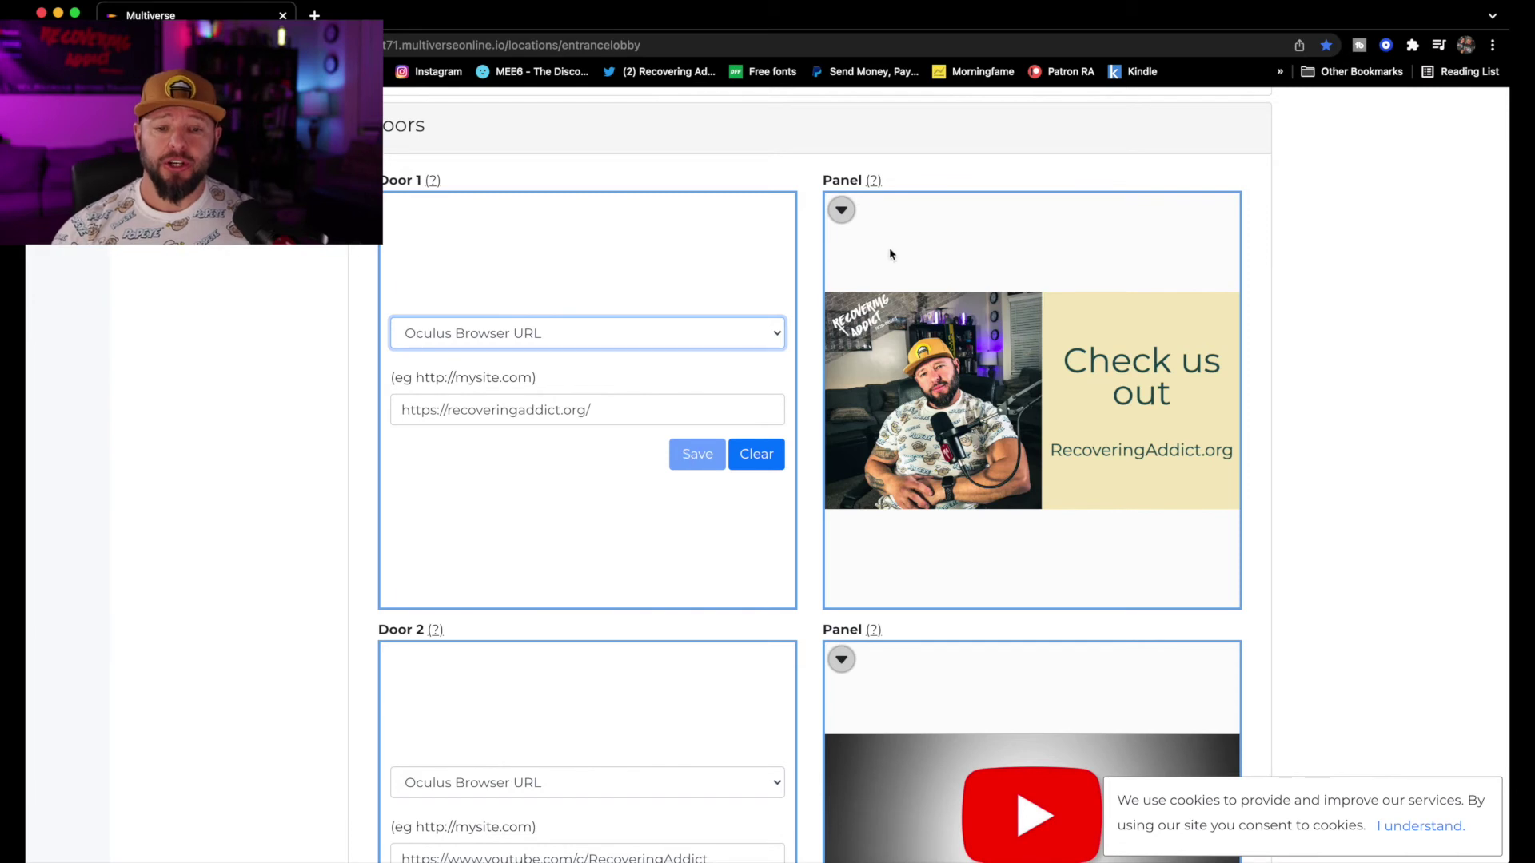
left_click(841, 210)
left_click(1072, 449)
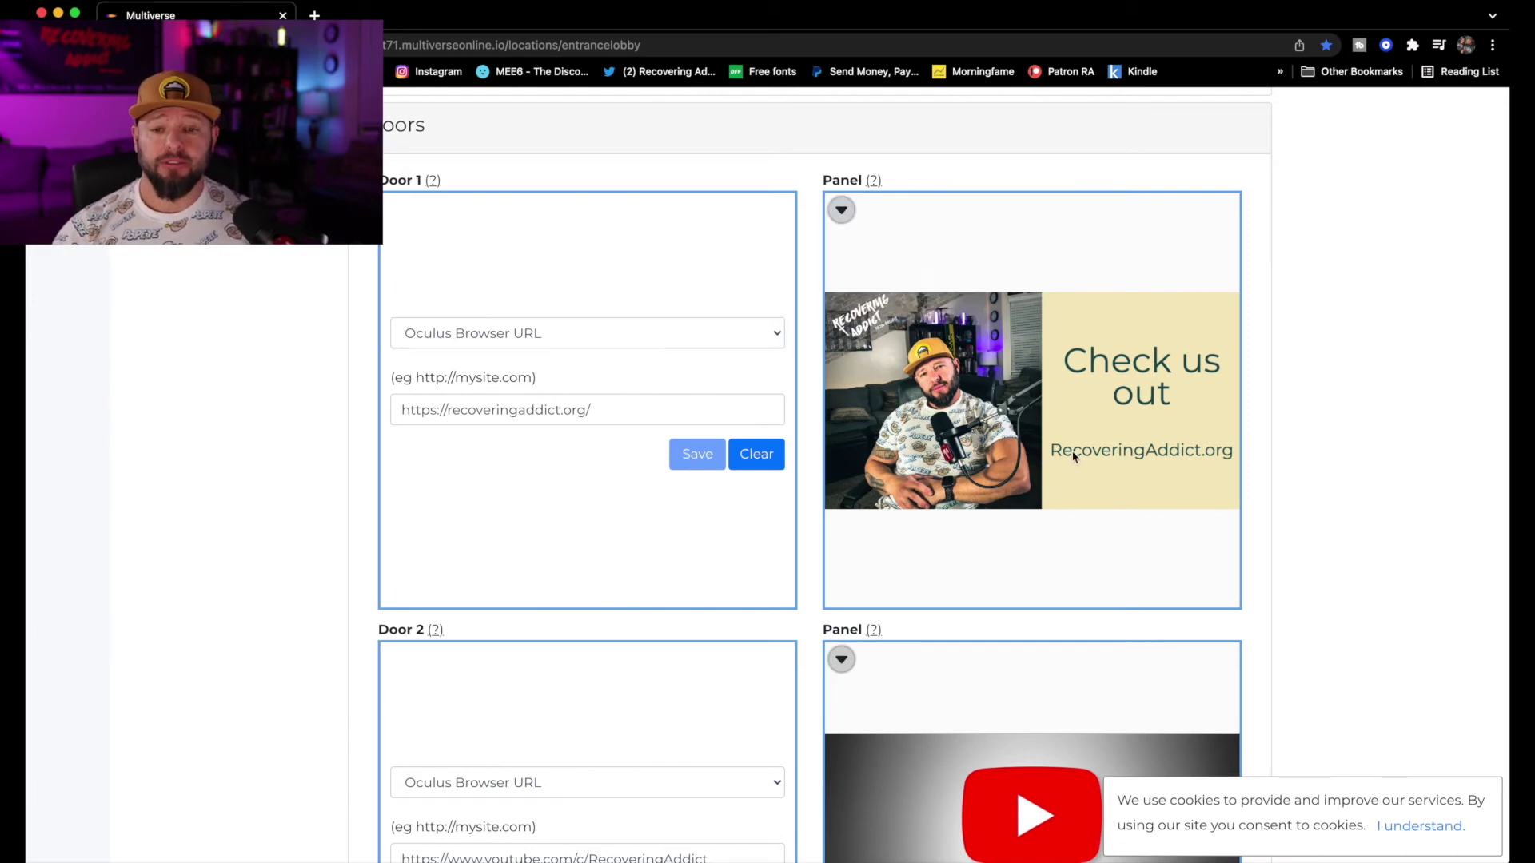